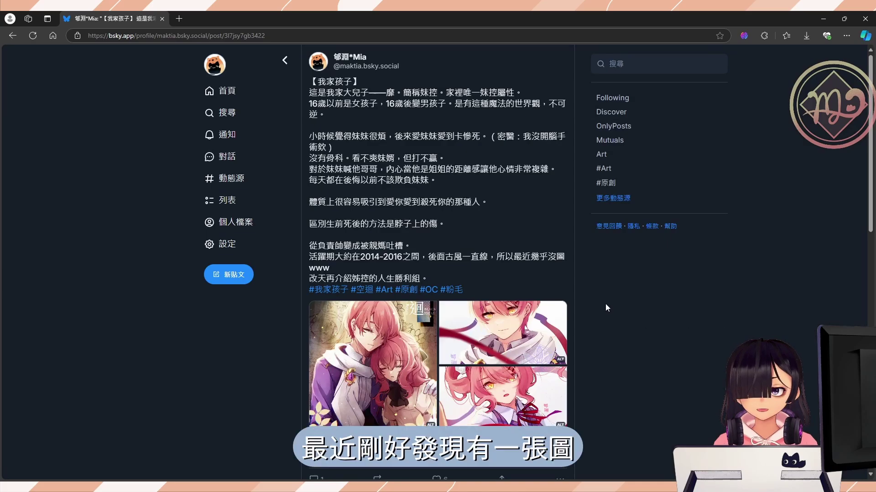
Scroll the Bluesky thread and view the darkened reply illustration at full size
scroll(596, 294, down, 3)
scroll(579, 320, down, 5)
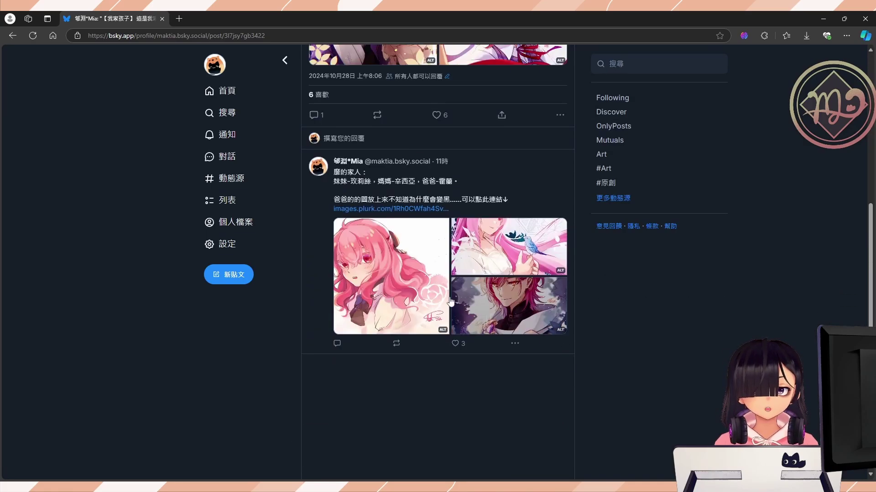
scroll(428, 224, up, 5)
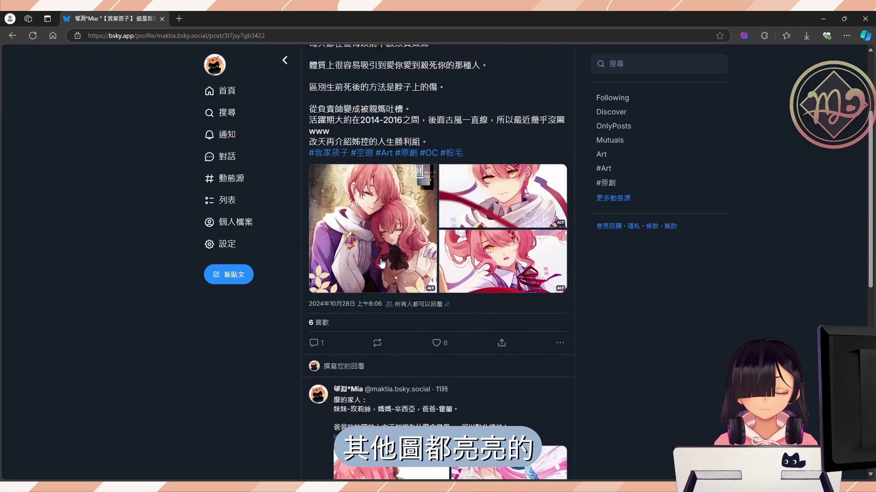
scroll(385, 228, down, 2)
scroll(520, 336, down, 2)
click(520, 336)
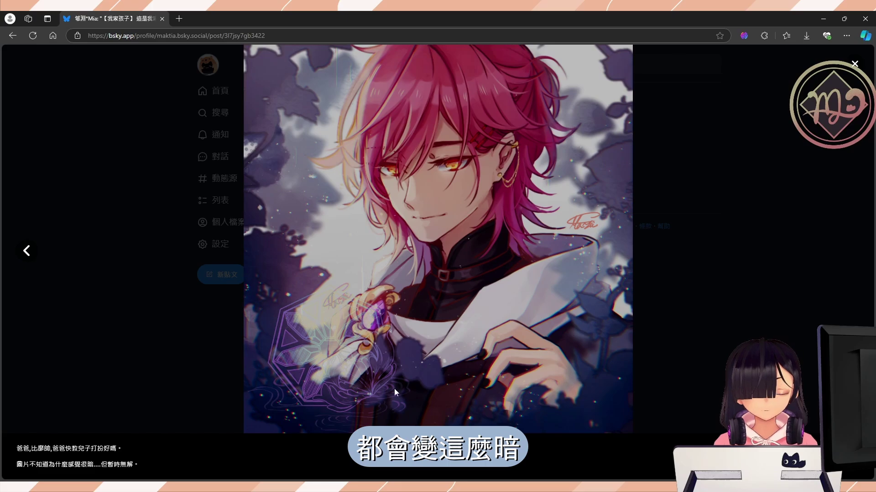
click(179, 359)
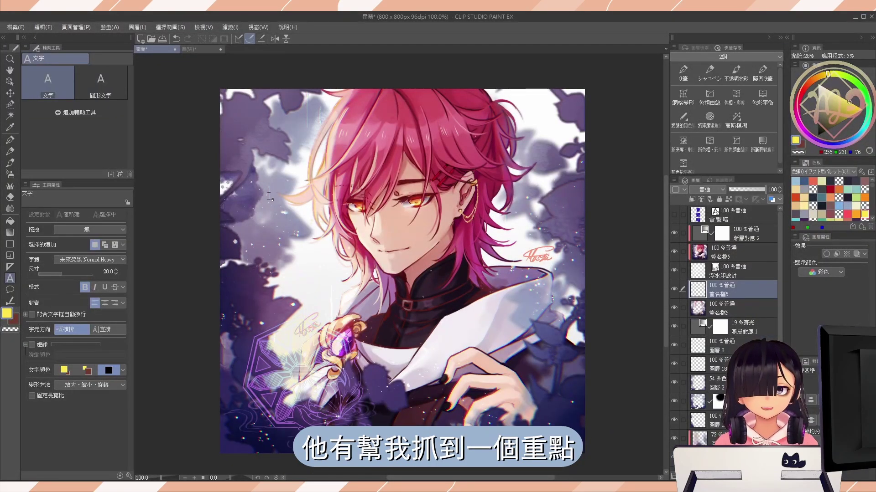
Inspect the BenQ preview colour profile settings, then switch to the other open illustration
click(203, 27)
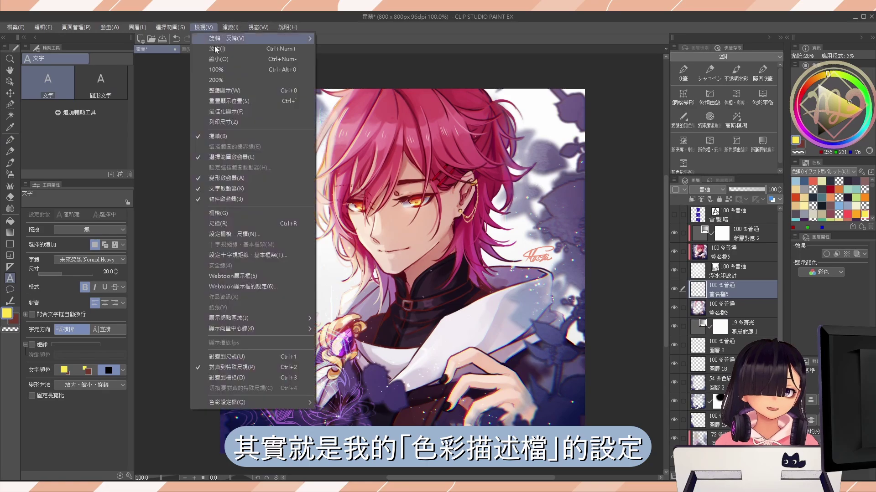
mouse_move(236, 402)
click(361, 404)
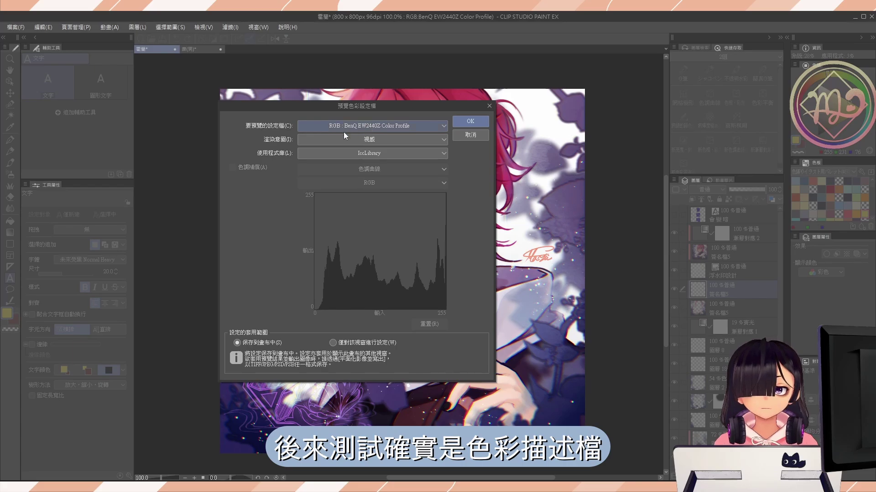
key(Escape)
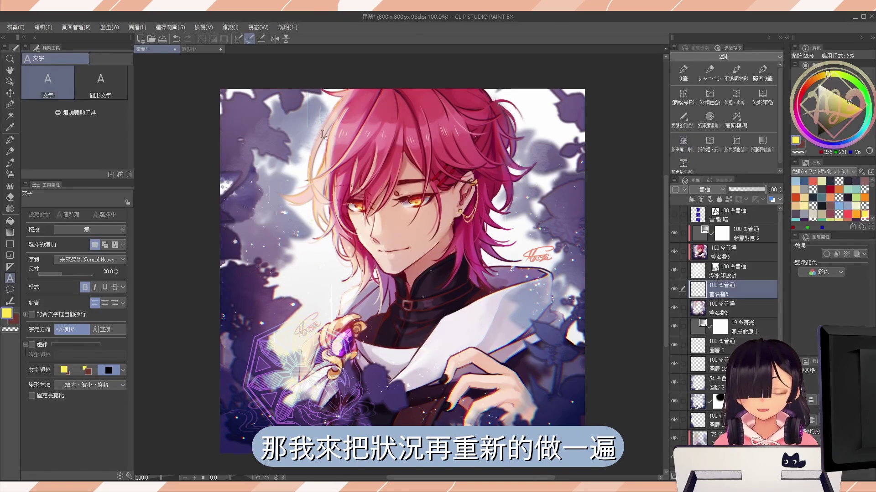
click(201, 49)
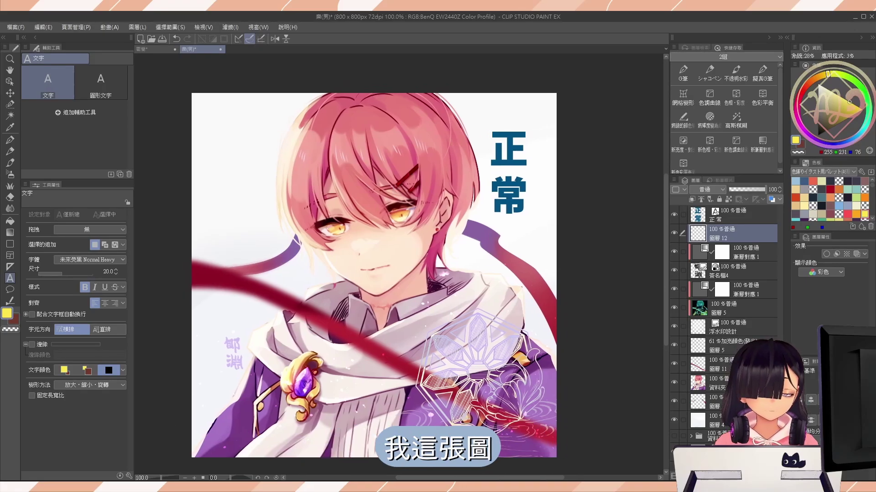
Bring the Bluesky post back and enlarge its top-right illustration
click(160, 464)
scroll(528, 285, down, 2)
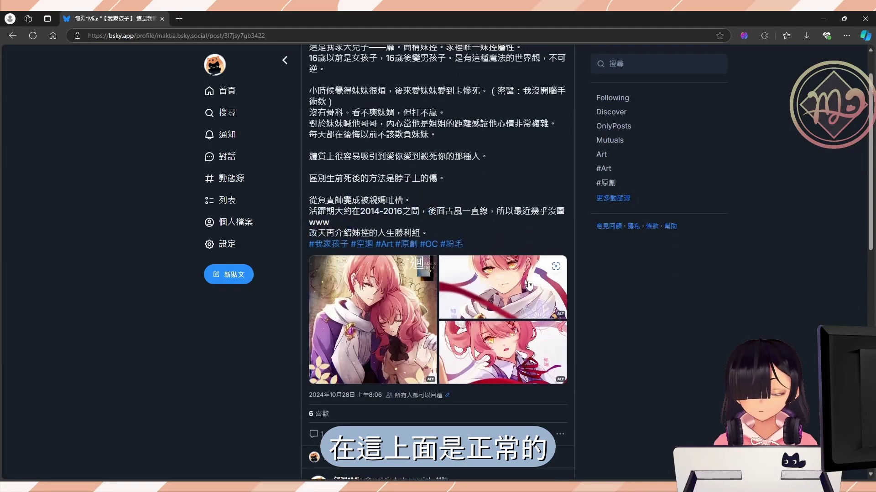
click(528, 285)
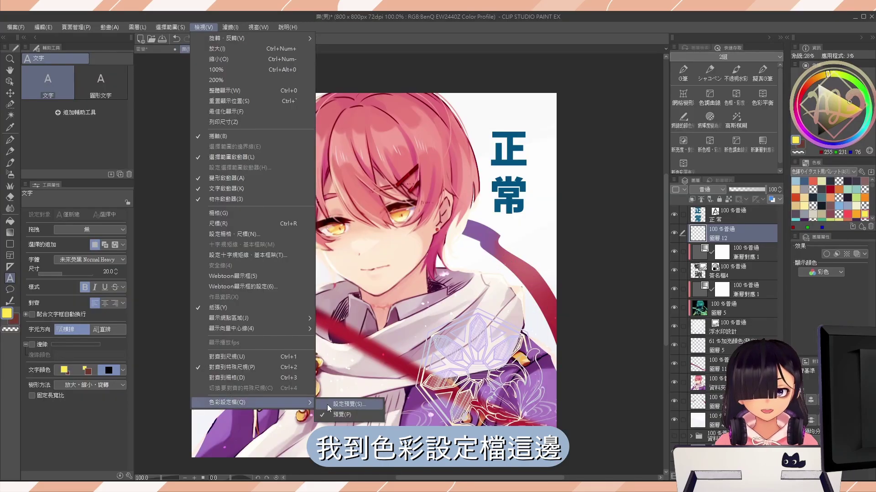
Keep BenQ EW2440Z as the preview profile and export the flattened illustration as JPEG
click(333, 404)
click(410, 126)
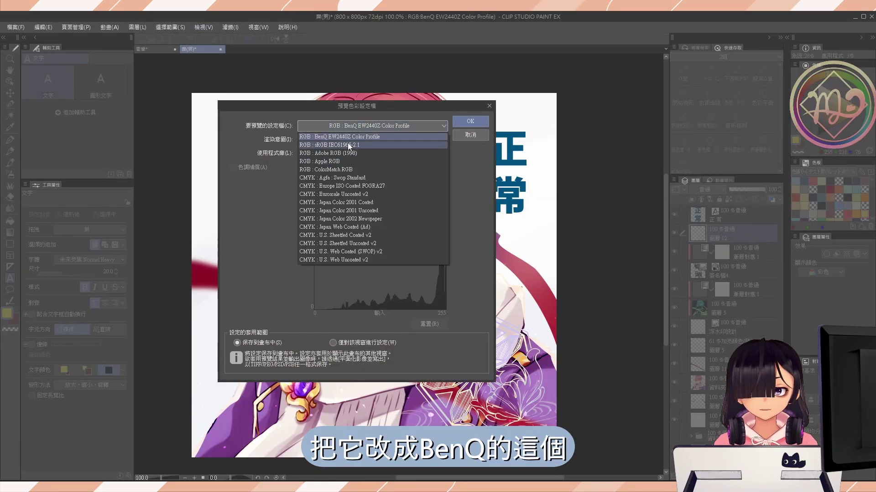
click(346, 137)
click(469, 121)
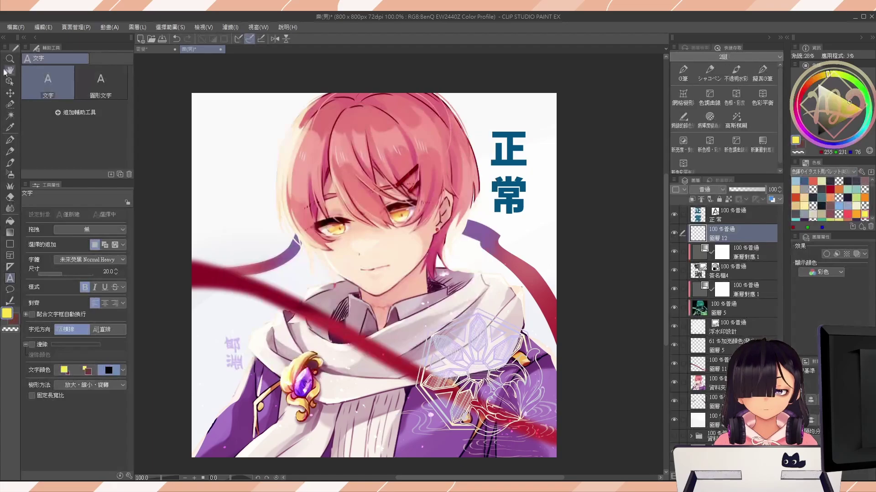
click(14, 28)
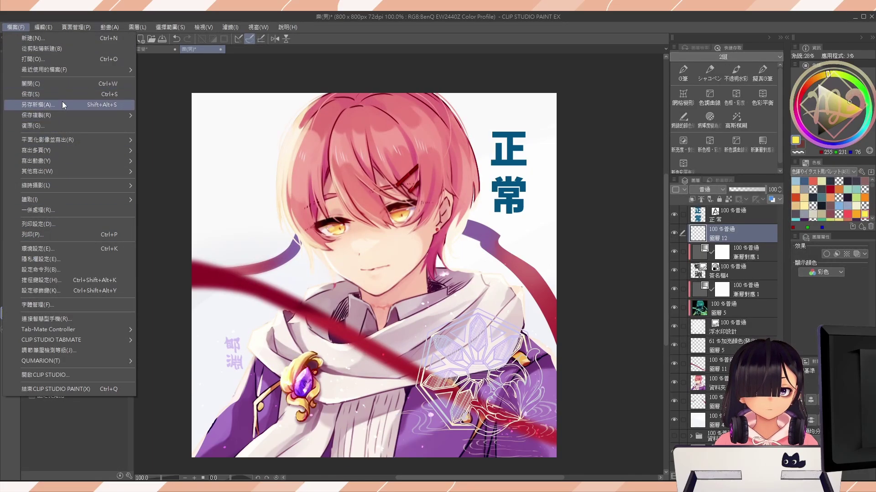
mouse_move(48, 140)
click(155, 150)
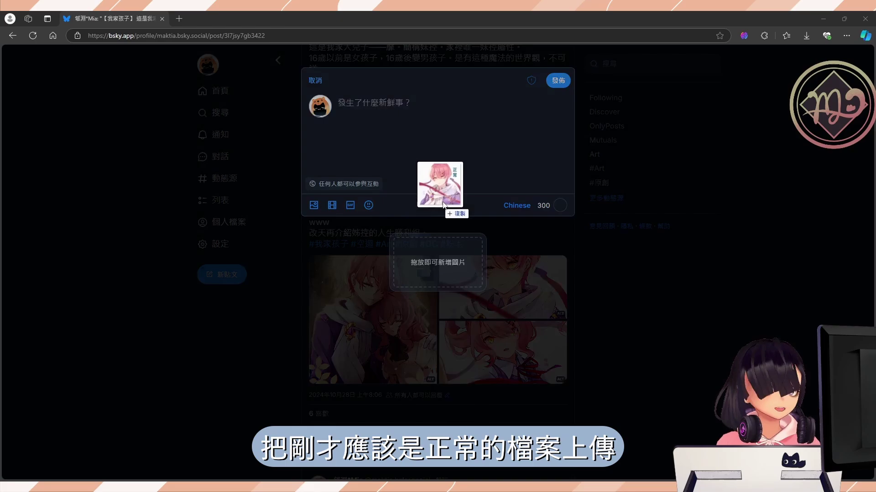
Attach the exported JPEG to a Bluesky draft, inspect it, discard the draft, and return to Clip Studio
mouse_move(461, 214)
mouse_down()
mouse_move(382, 135)
mouse_move(406, 142)
mouse_up()
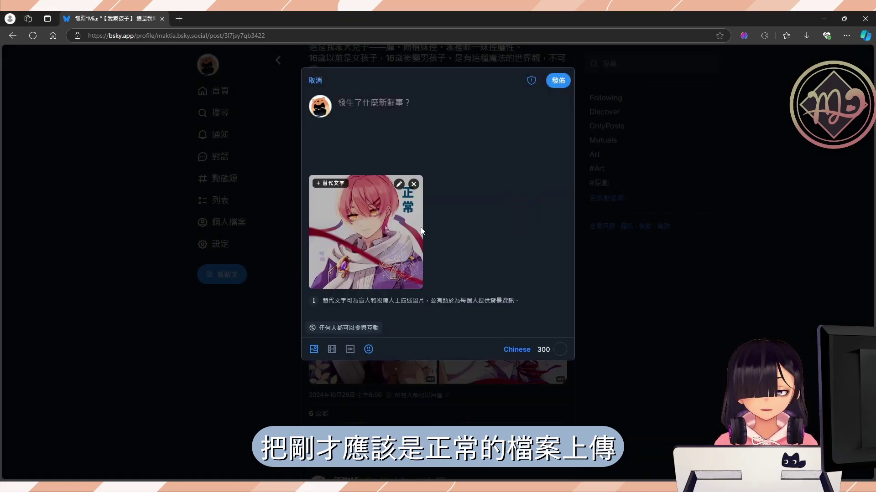
click(386, 252)
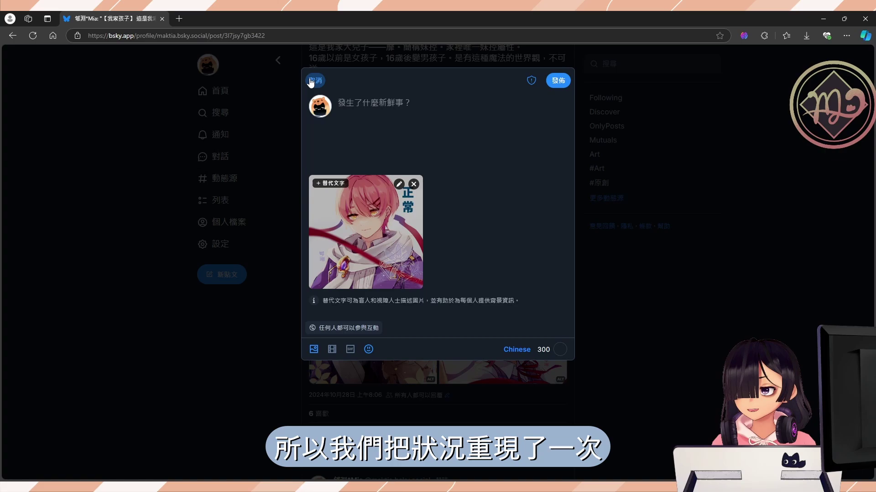
click(312, 81)
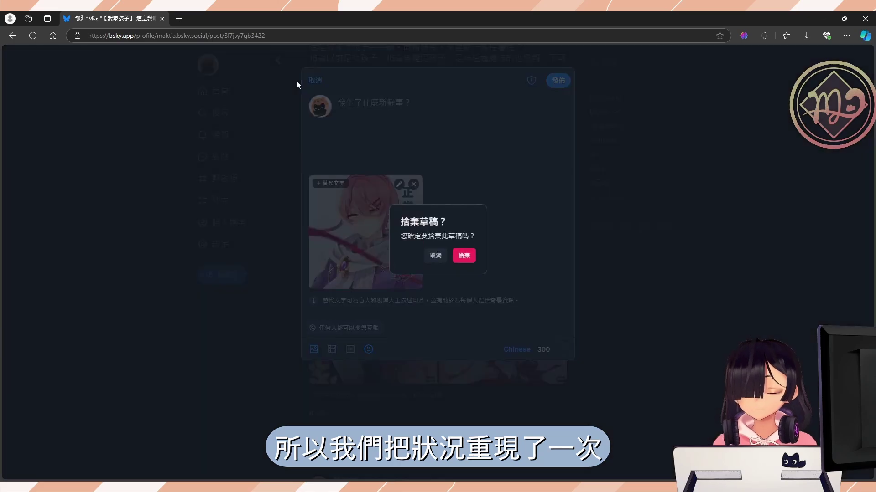
click(464, 255)
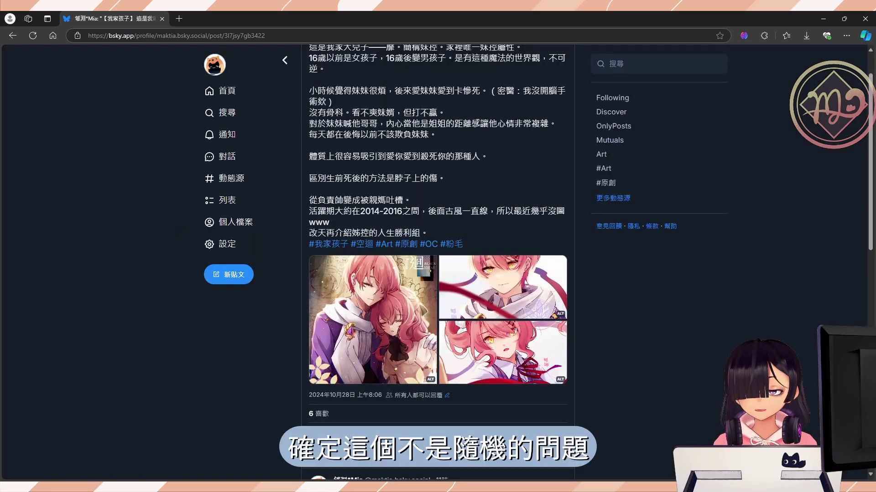
click(238, 436)
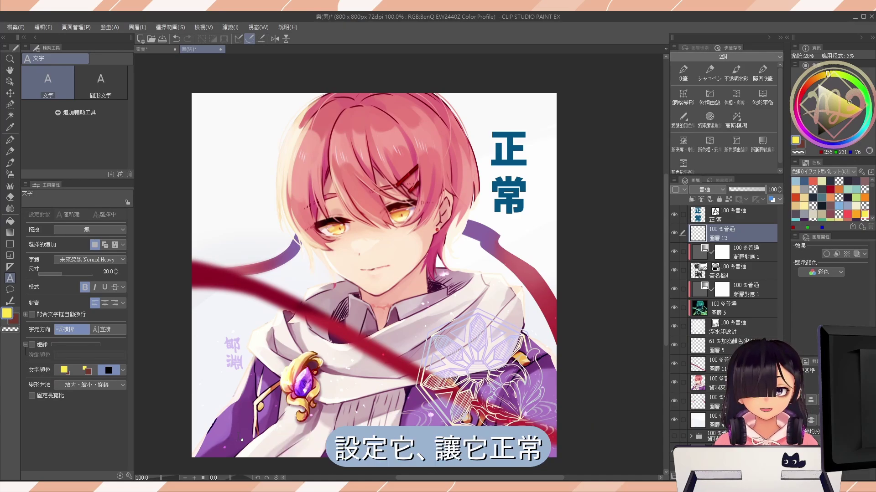
Set the preview colour profile to sRGB IEC61966-2.1
click(203, 27)
click(437, 35)
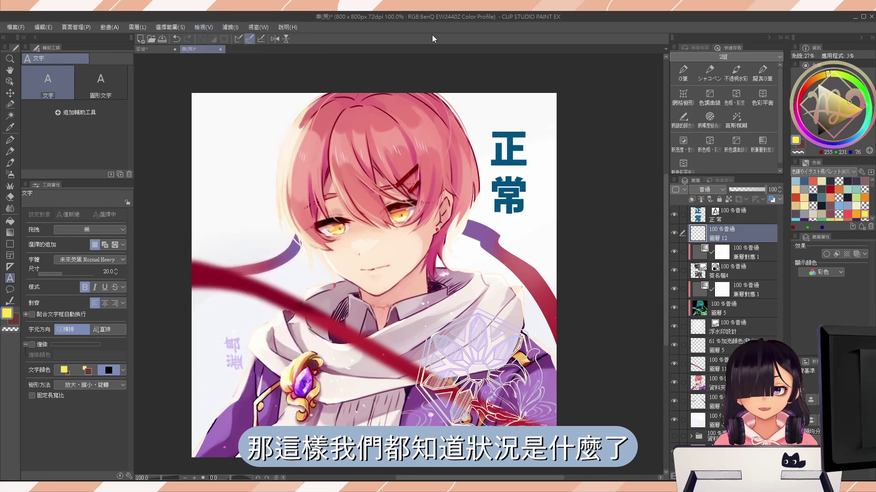
click(201, 27)
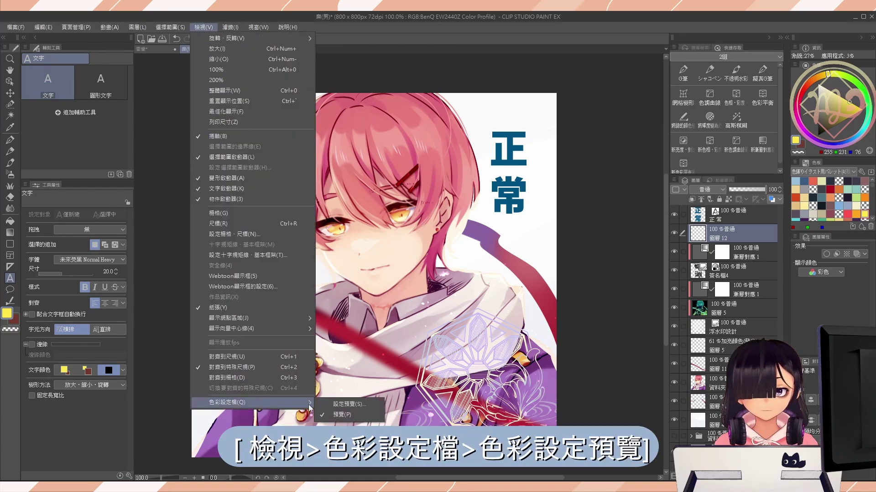
click(350, 403)
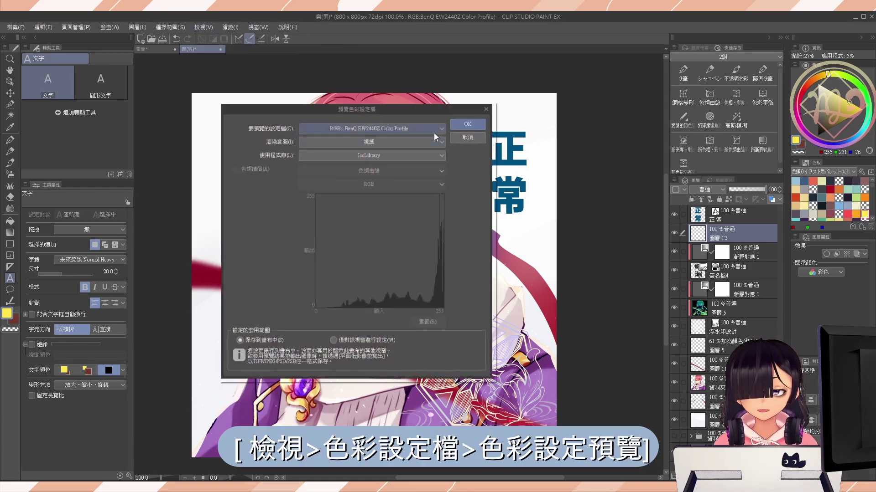
click(380, 124)
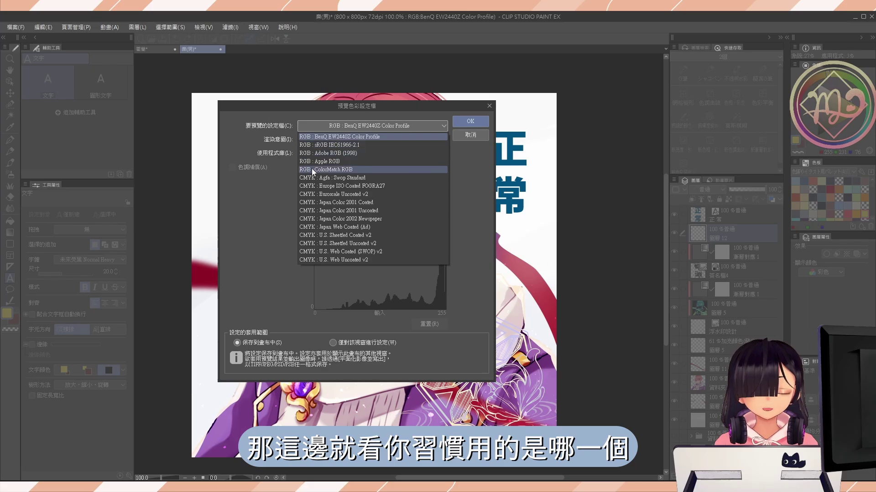
click(319, 144)
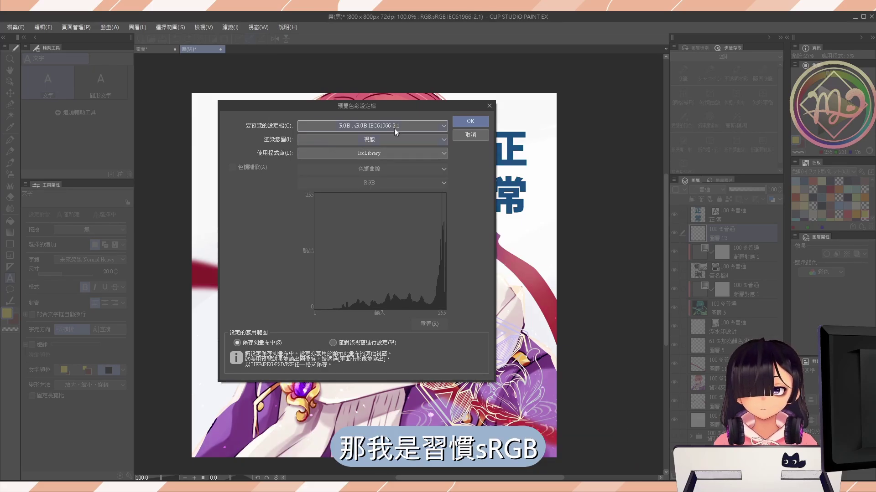
click(470, 121)
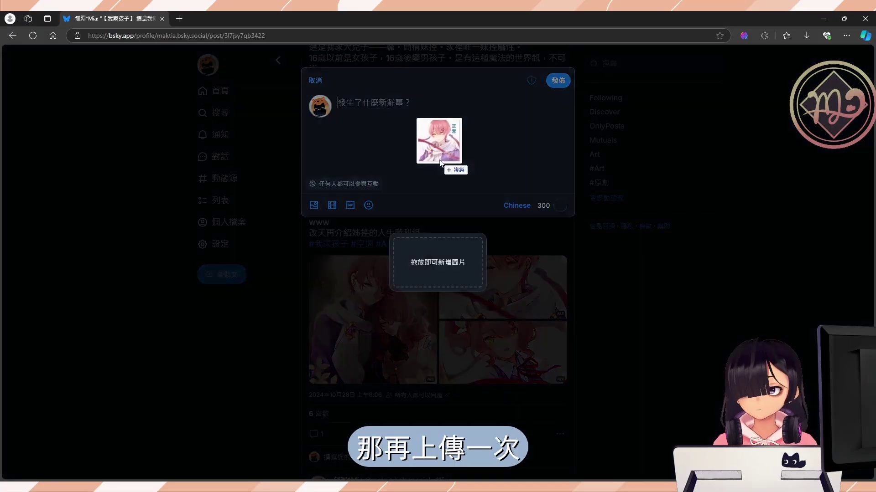
Attach the re-exported JPEG to a Bluesky post, confirm it looks normal, and return to Clip Studio
drag(256, 197, 433, 155)
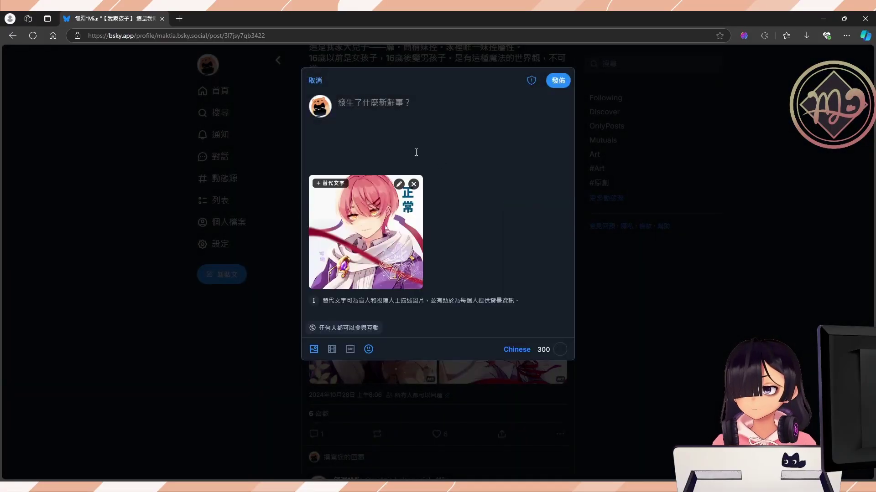
click(400, 184)
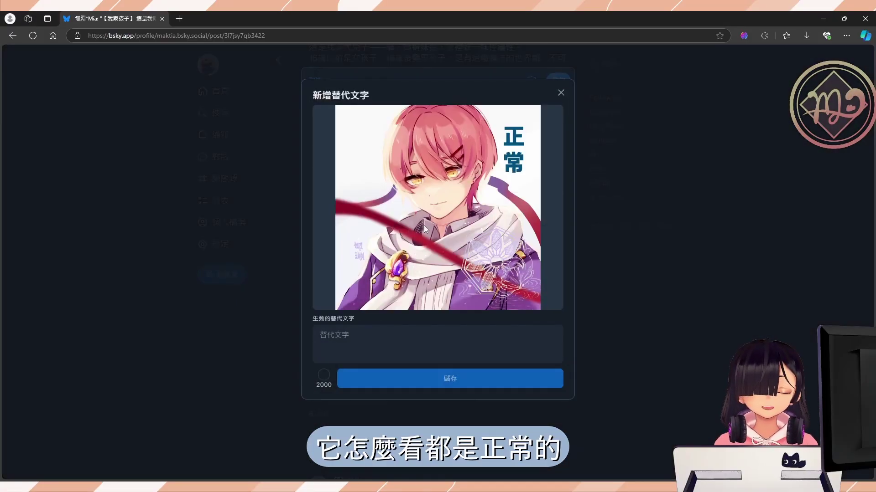
click(561, 93)
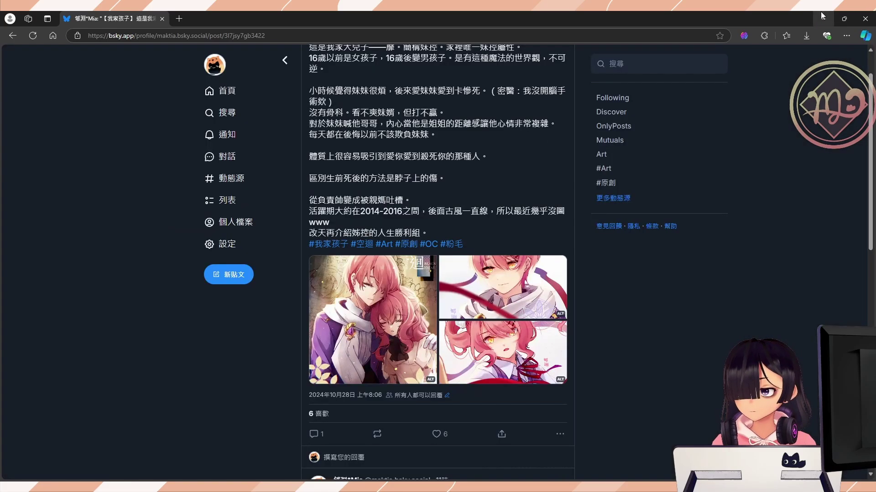
click(820, 15)
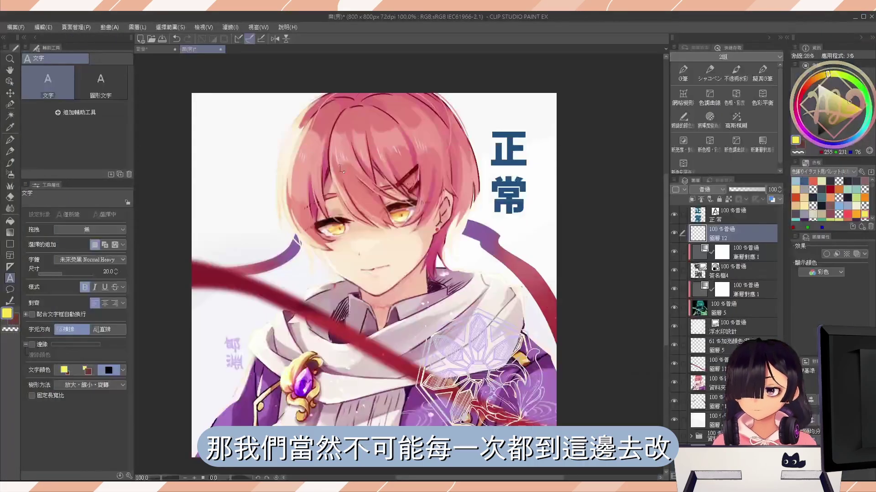
click(202, 27)
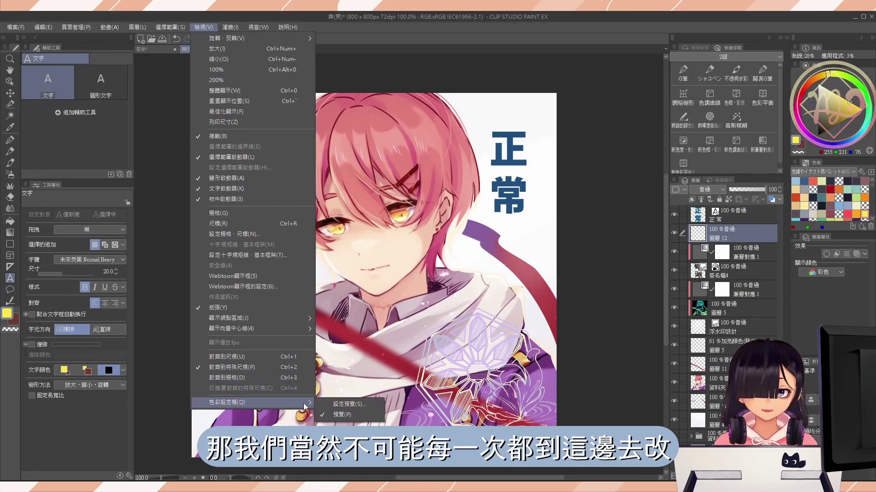
Check that each open artwork's preview profile is sRGB IEC61966-2.1, closing the dialog unchanged
click(365, 405)
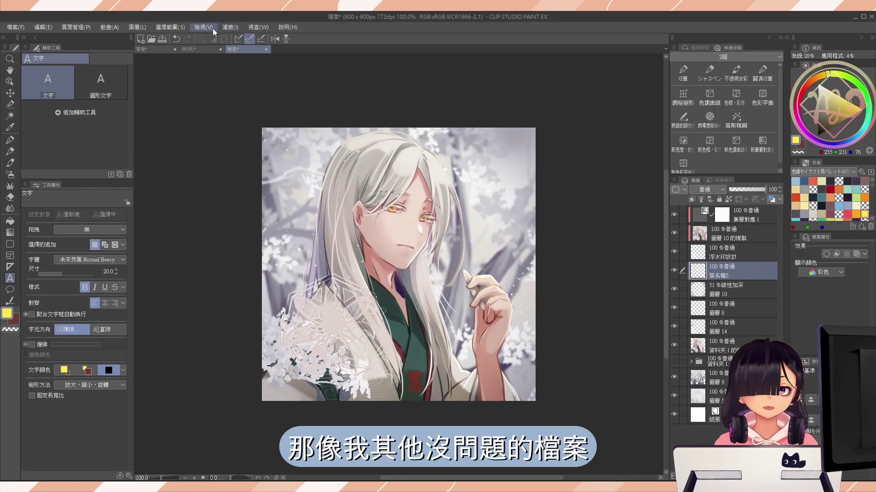
click(204, 28)
mouse_move(236, 402)
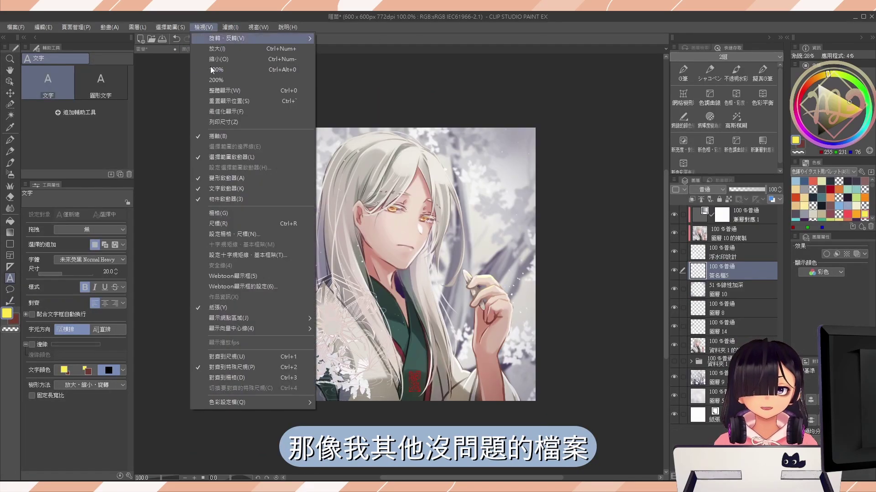
click(337, 404)
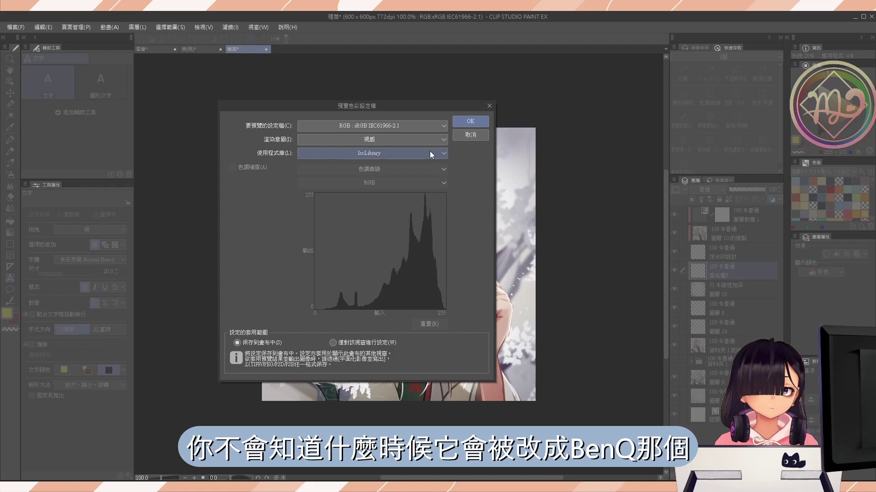
click(469, 136)
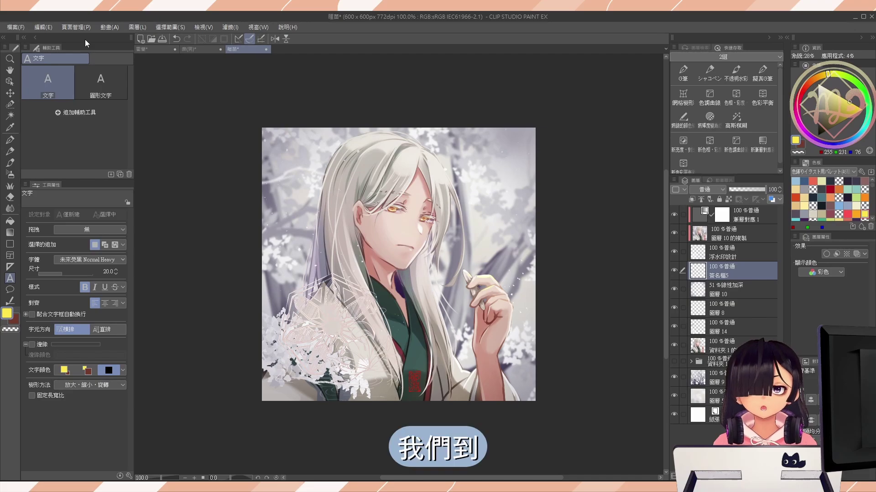
Set the Preferences colour-conversion RGB profile to sRGB IEC61966-2.1
click(21, 26)
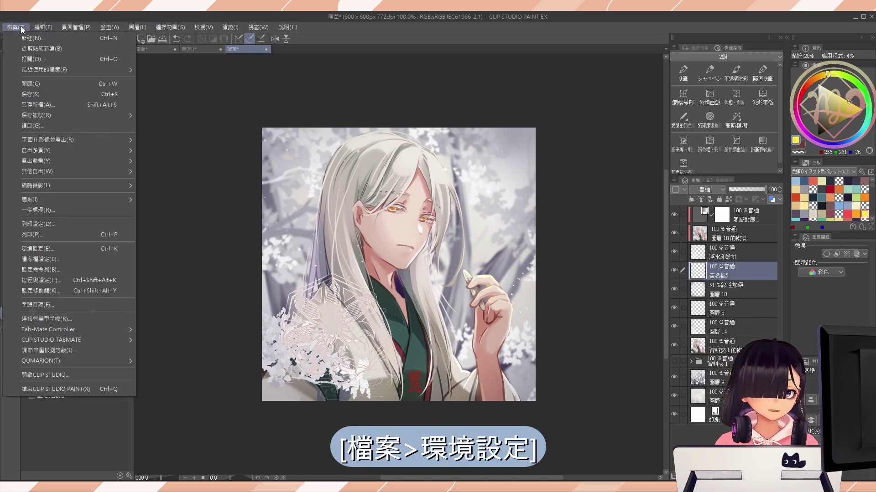
click(41, 248)
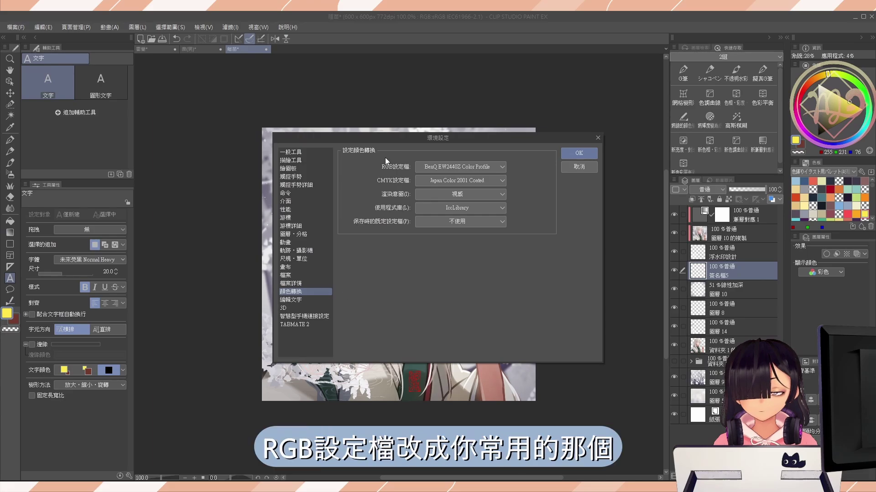
click(441, 164)
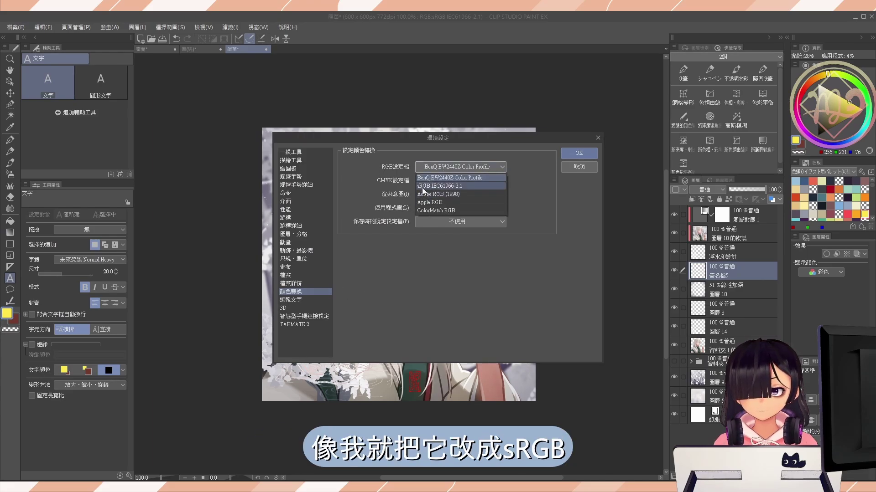
click(424, 186)
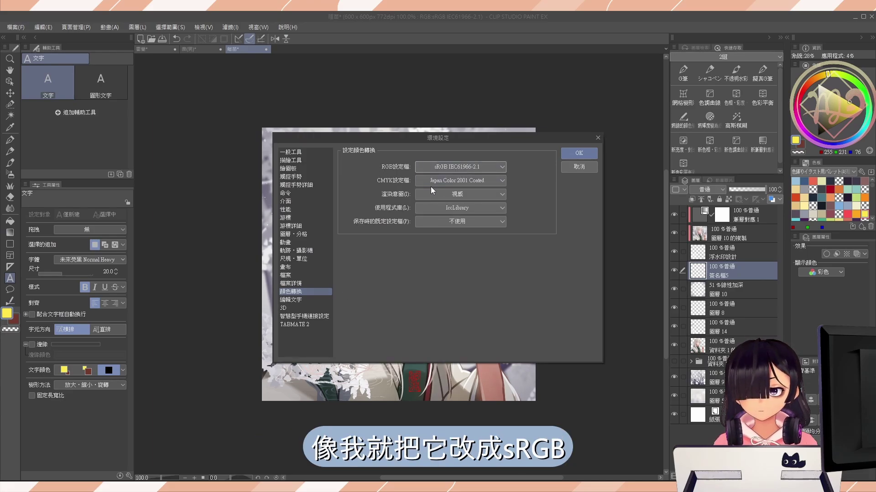
click(571, 152)
Reconfirm the preview colour profile settings for the purple illustration
click(208, 29)
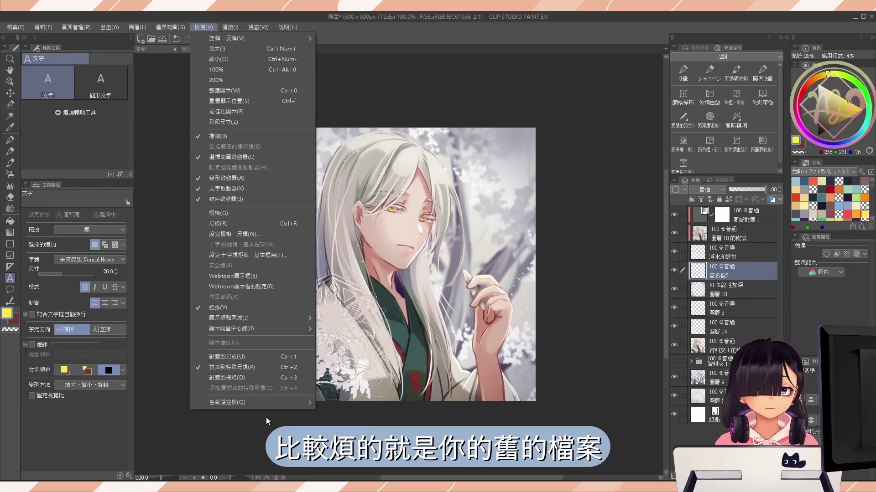
click(347, 413)
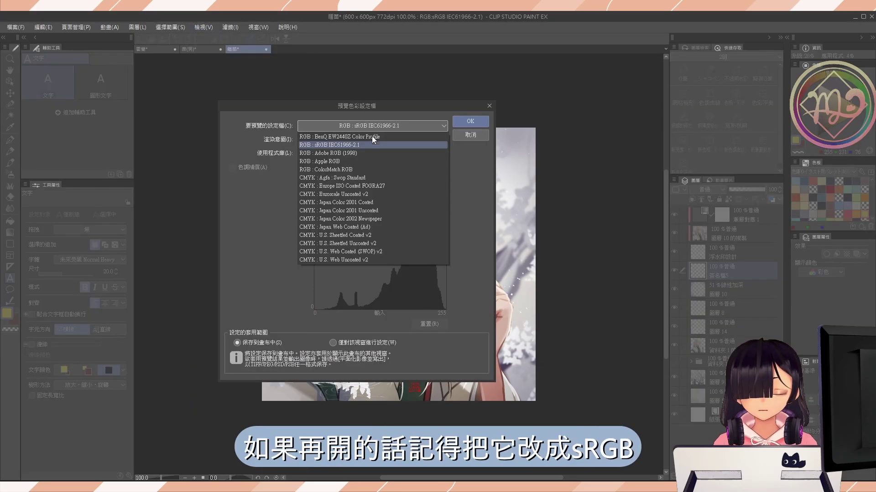
click(470, 122)
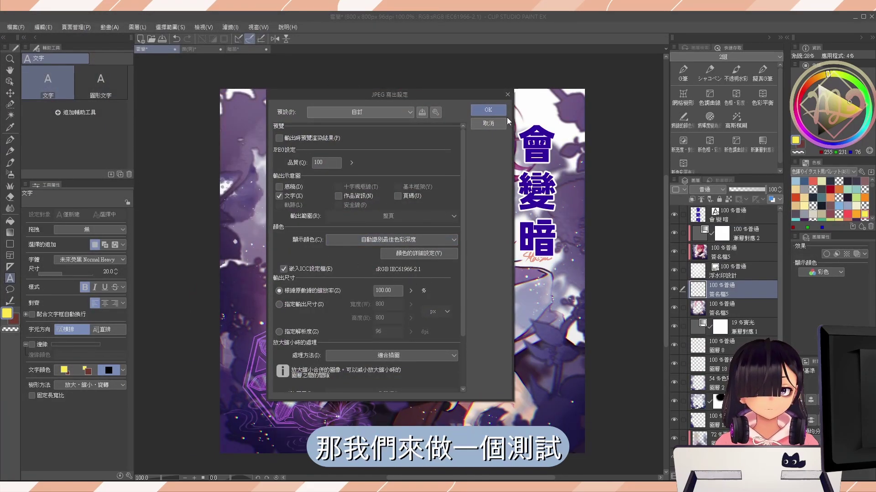
Cancel the JPEG export and recheck the Preferences RGB profile without changes
click(488, 124)
key(ctrl+k)
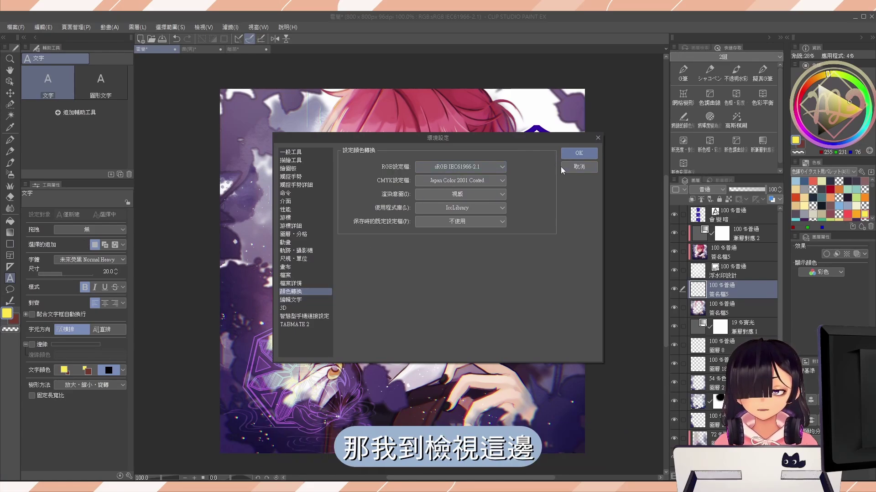
click(575, 166)
Switch the preview profile to BenQ EW2440Z Color Profile and start a flattened JPEG export
click(202, 27)
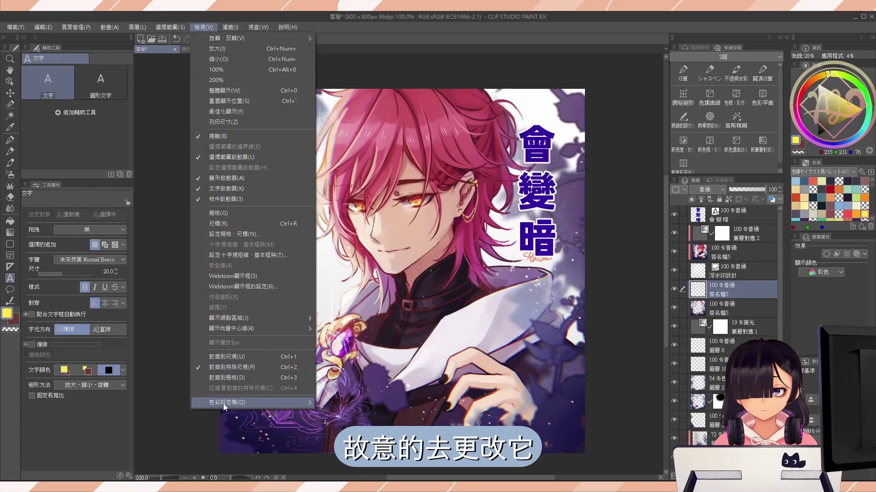
click(354, 395)
click(354, 127)
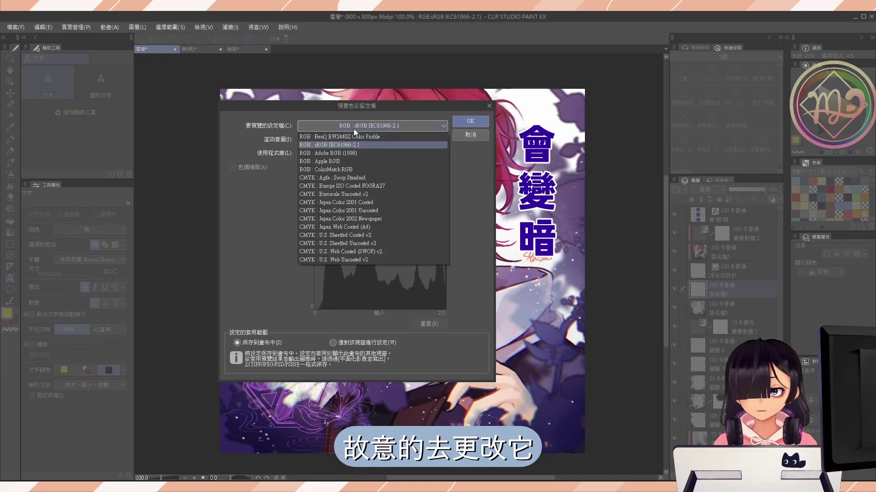
click(355, 137)
click(486, 122)
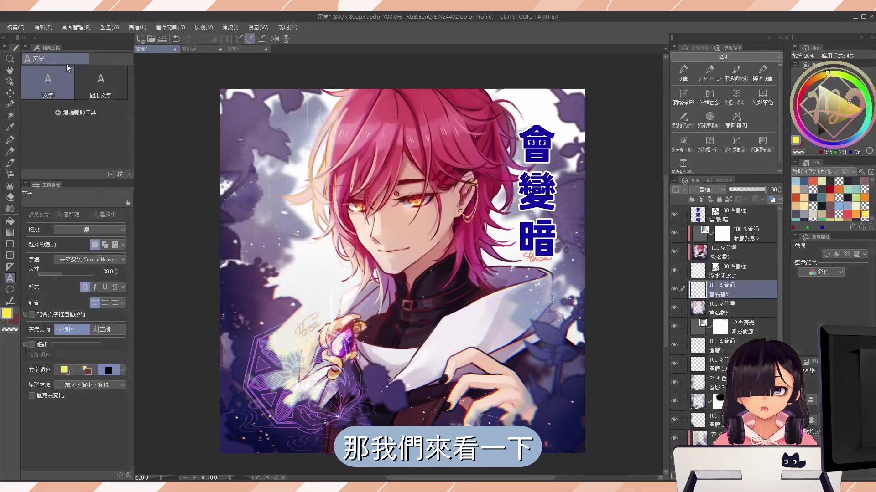
click(24, 28)
click(160, 155)
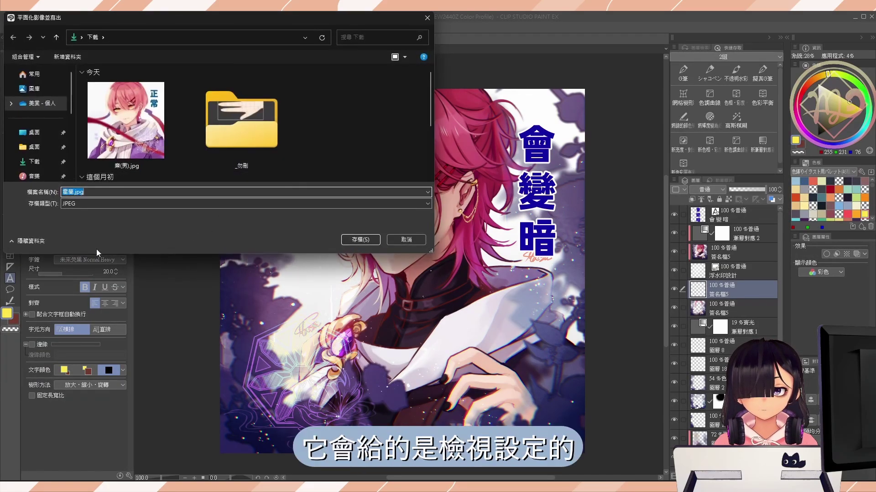
Cancel the BenQ-embedded JPEG export and reset the preview profile to sRGB IEC61966-2.1
click(357, 247)
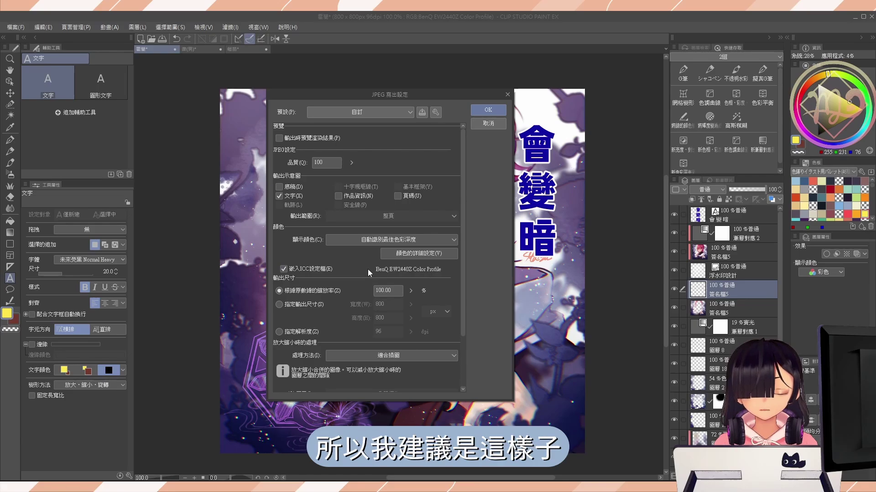
key(Escape)
click(204, 27)
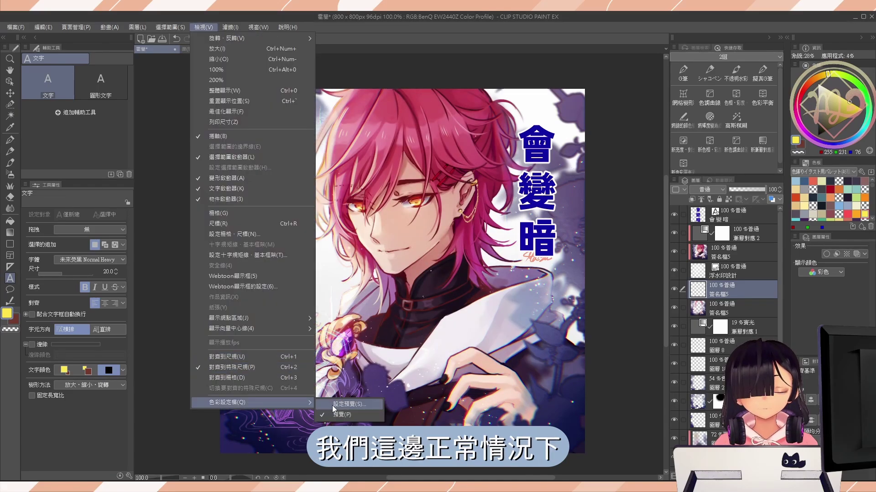
click(335, 401)
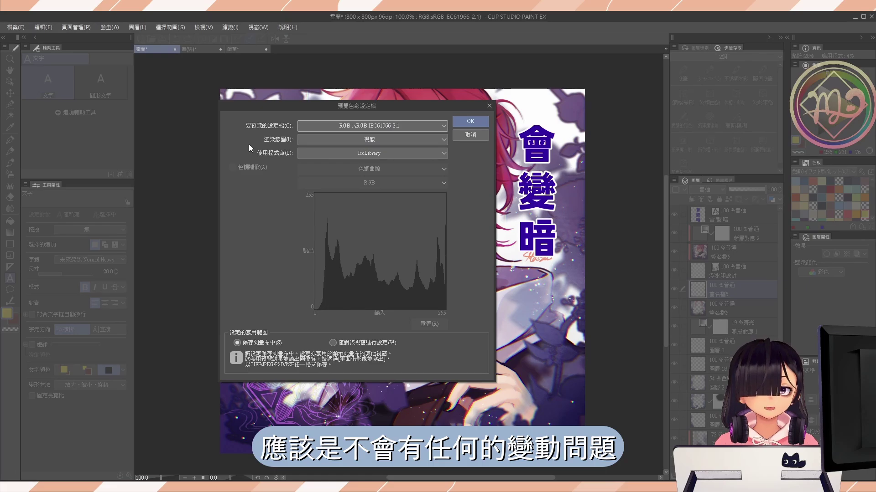
click(470, 121)
click(19, 28)
mouse_move(51, 140)
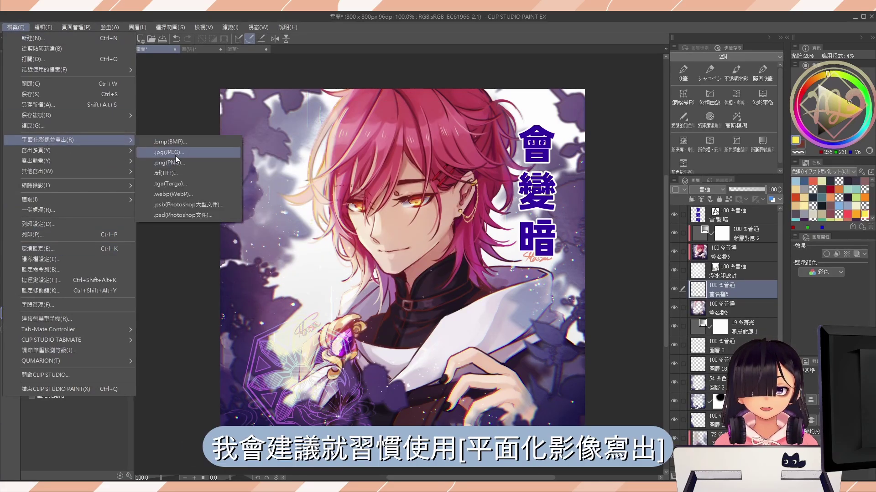
Export the flattened JPEG under the suggested name, keeping sRGB IEC61966-2.1 embedded
click(175, 153)
click(354, 245)
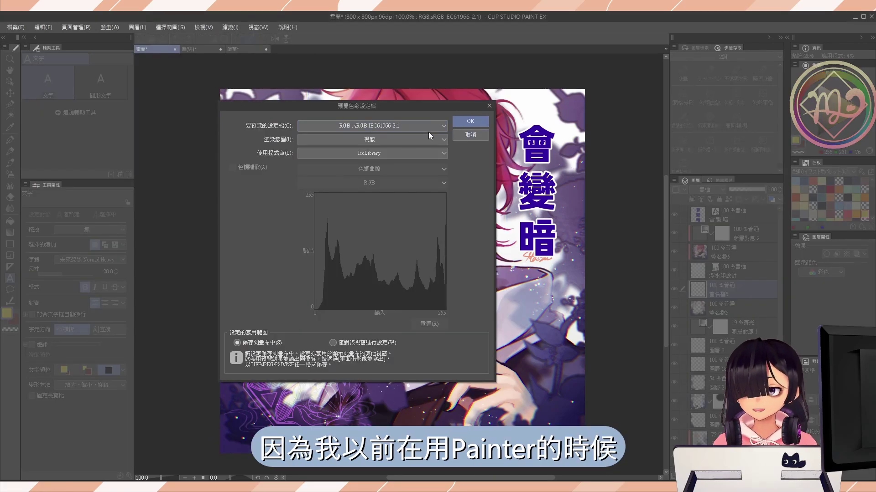
click(427, 126)
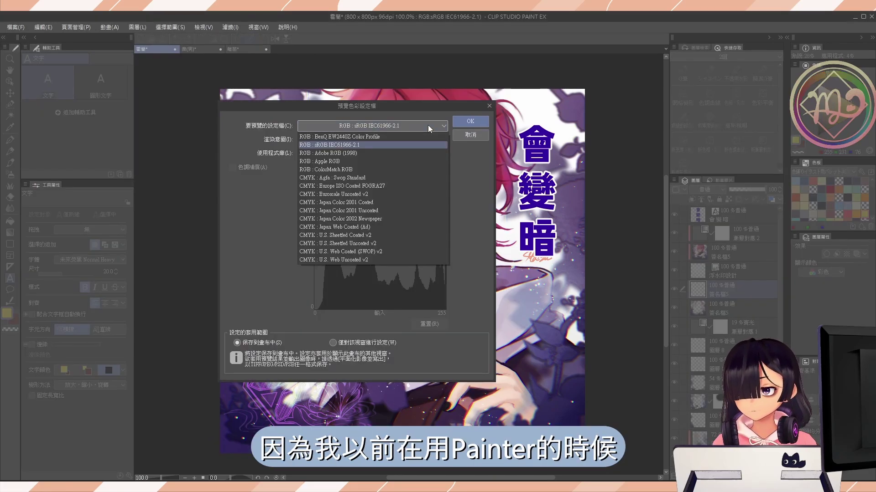
click(420, 145)
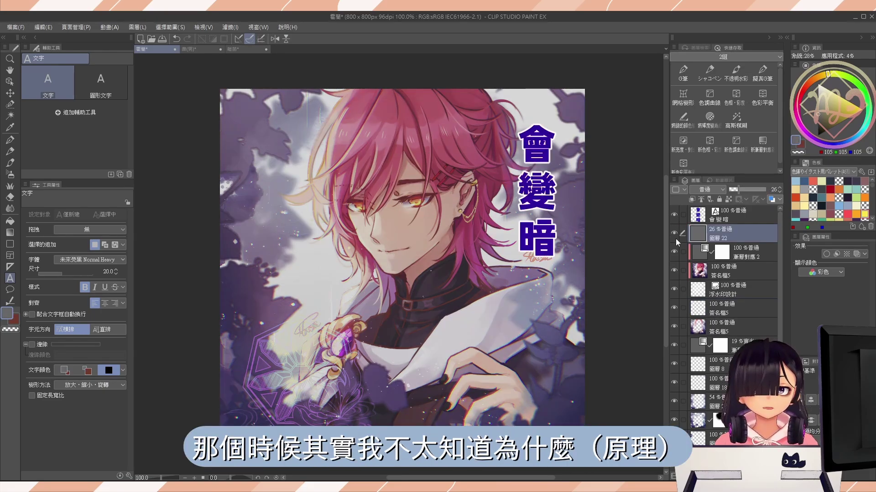
Toggle 圖層 22 to compare brightness, then delete the dimming layer
click(674, 237)
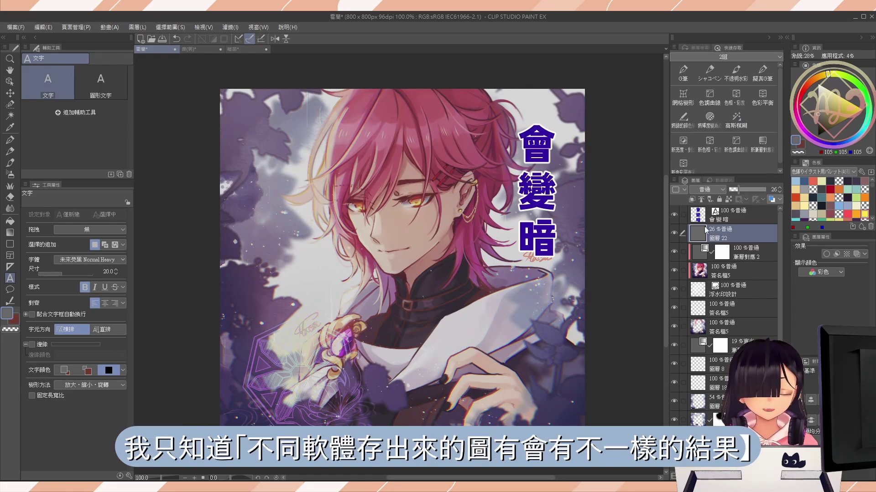
key(Delete)
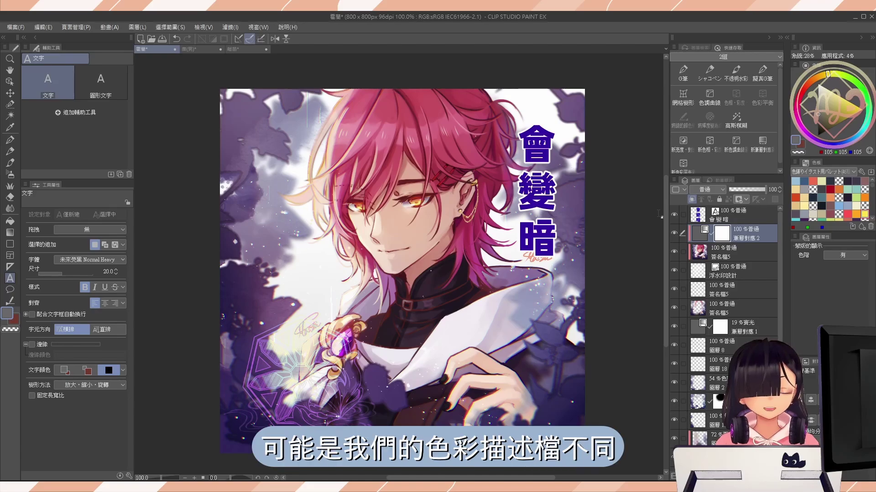
click(223, 24)
mouse_move(236, 403)
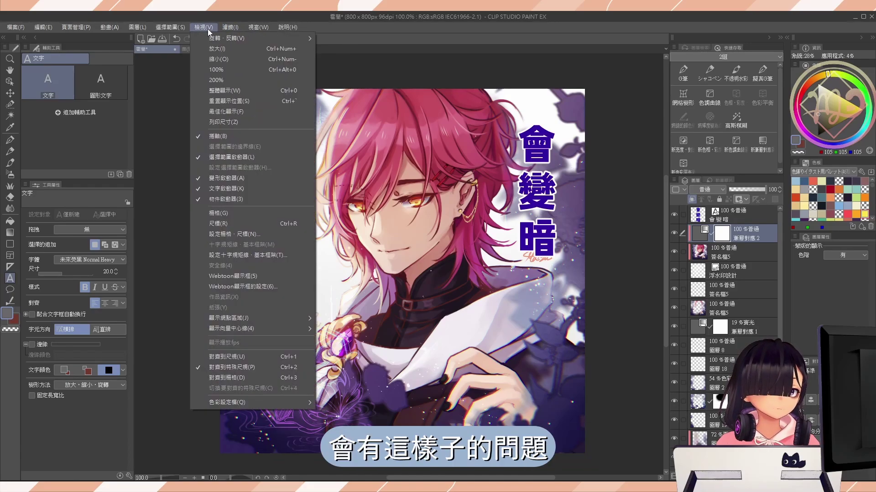
Reopen the colour profile preview settings and list the profiles, confirming sRGB IEC61966-2.1 remains selected
click(354, 403)
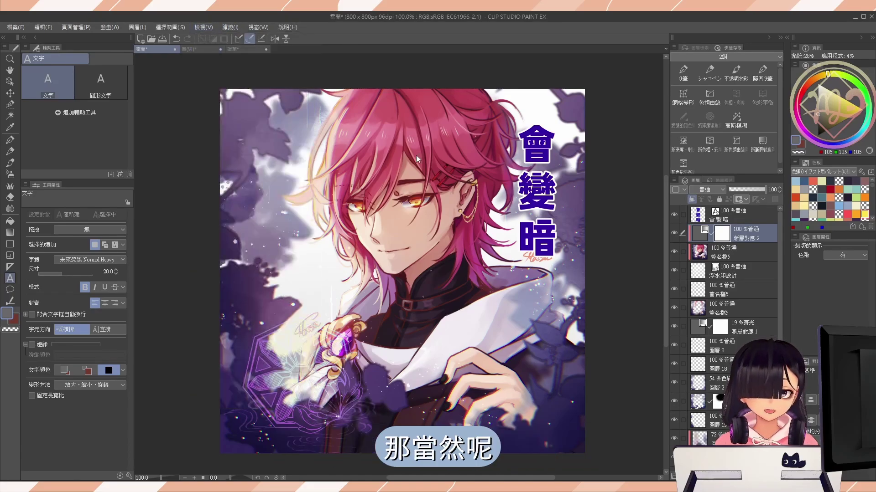
click(395, 127)
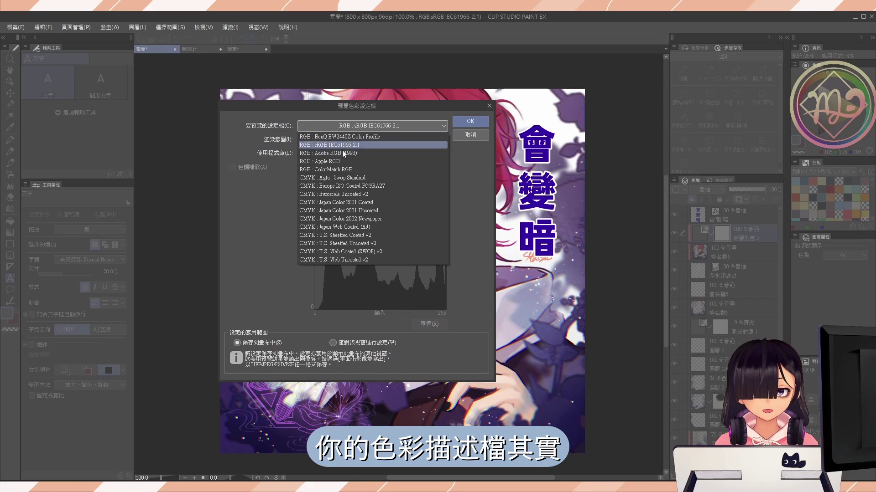